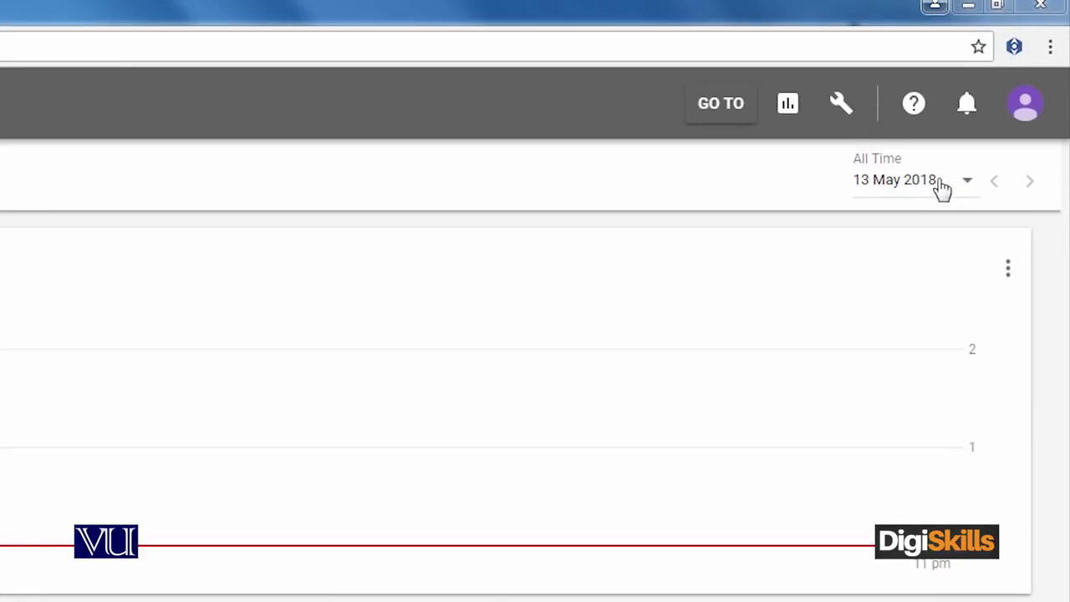
# View the date range options for the overview and pick 13 May 2018
pyautogui.click(969, 187)
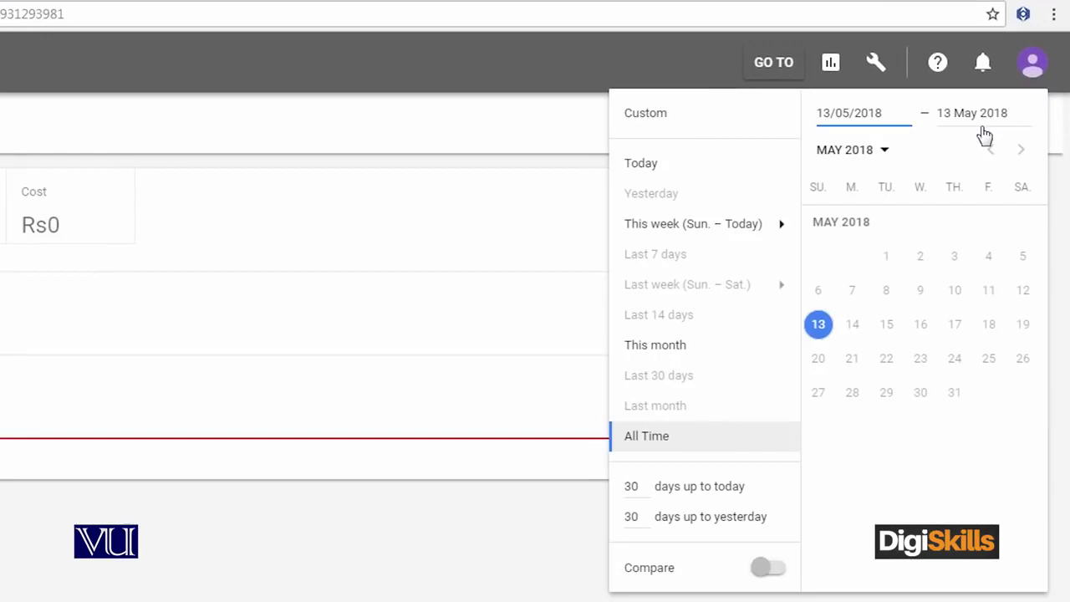
pyautogui.click(817, 326)
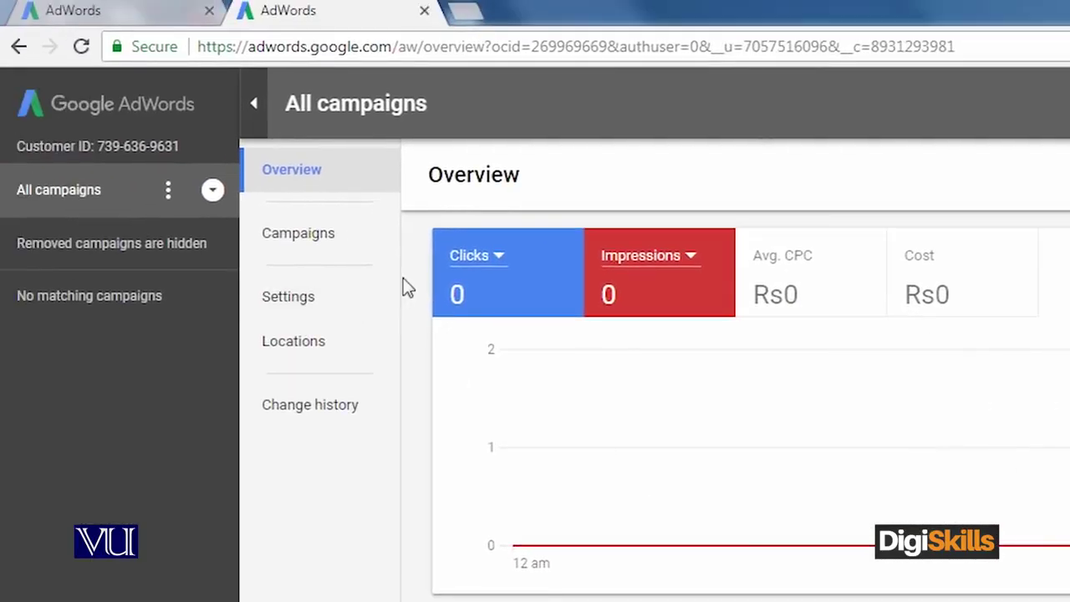
# Look through the Campaigns, Settings, Locations and Change history pages for all campaigns
pyautogui.click(357, 239)
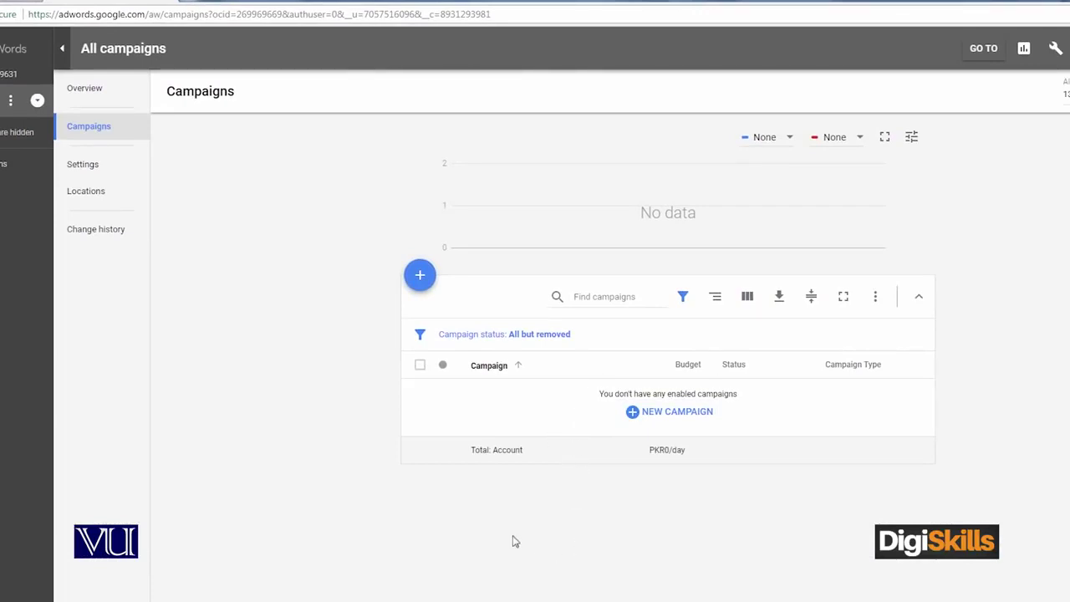
pyautogui.click(124, 169)
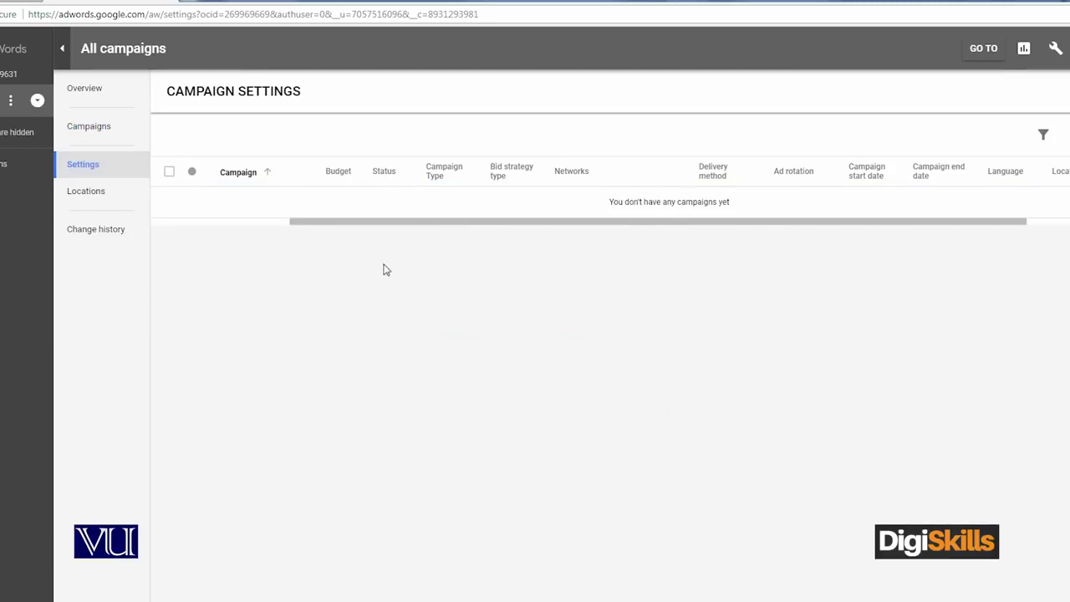
pyautogui.click(93, 199)
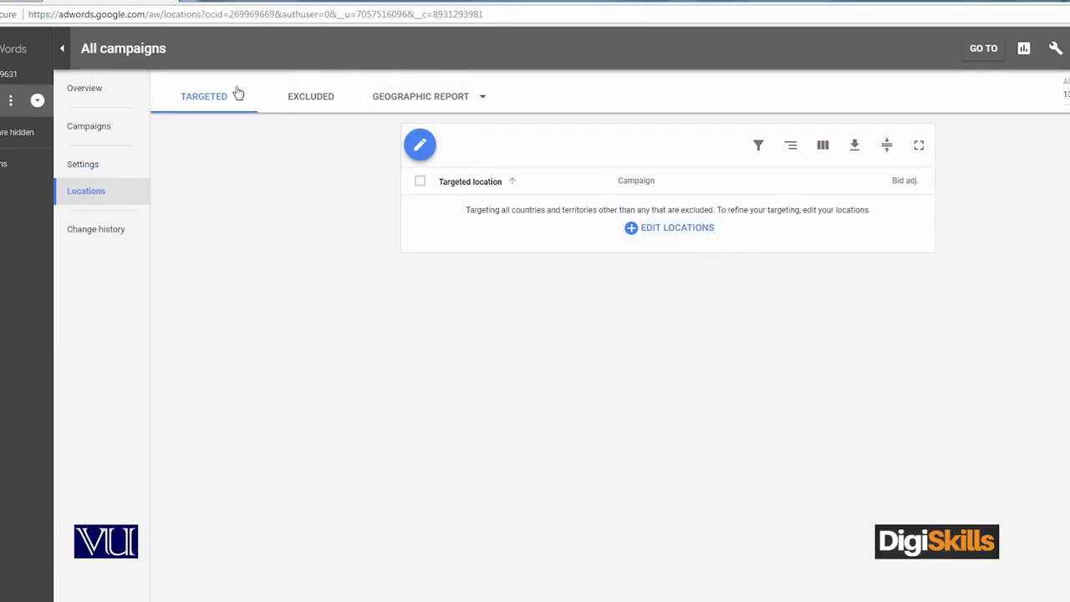
pyautogui.click(121, 237)
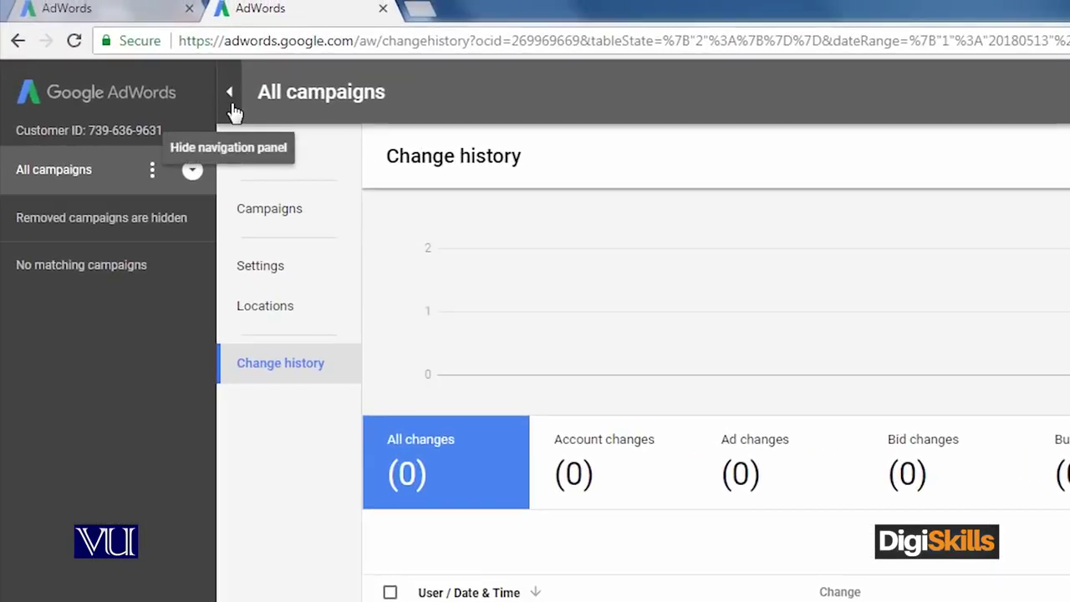
# Hide and restore the navigation panel, and view the Go to page search before dismissing it
pyautogui.click(234, 106)
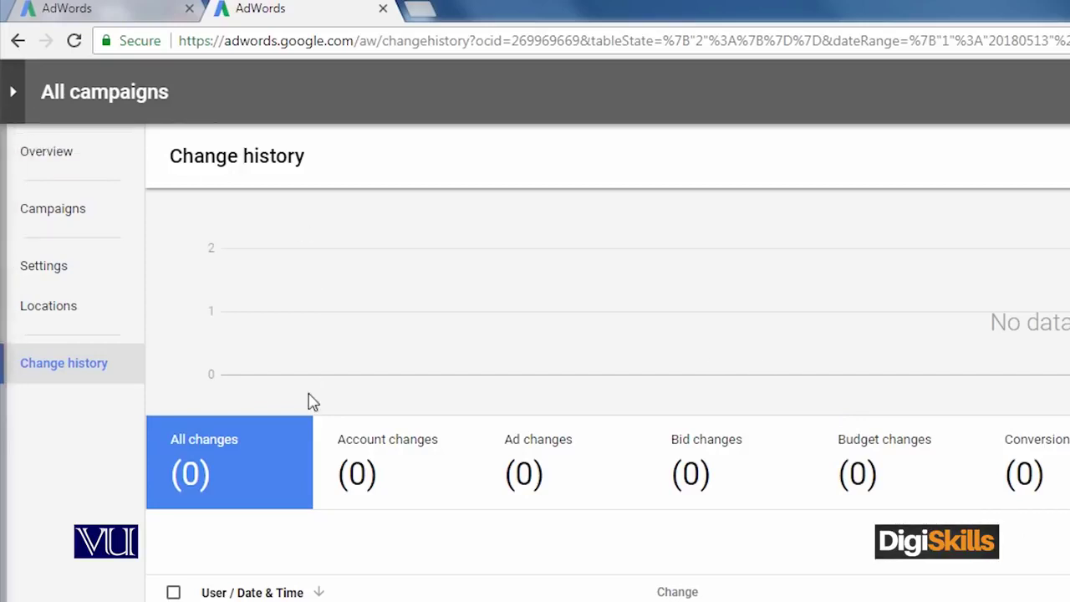
pyautogui.click(17, 102)
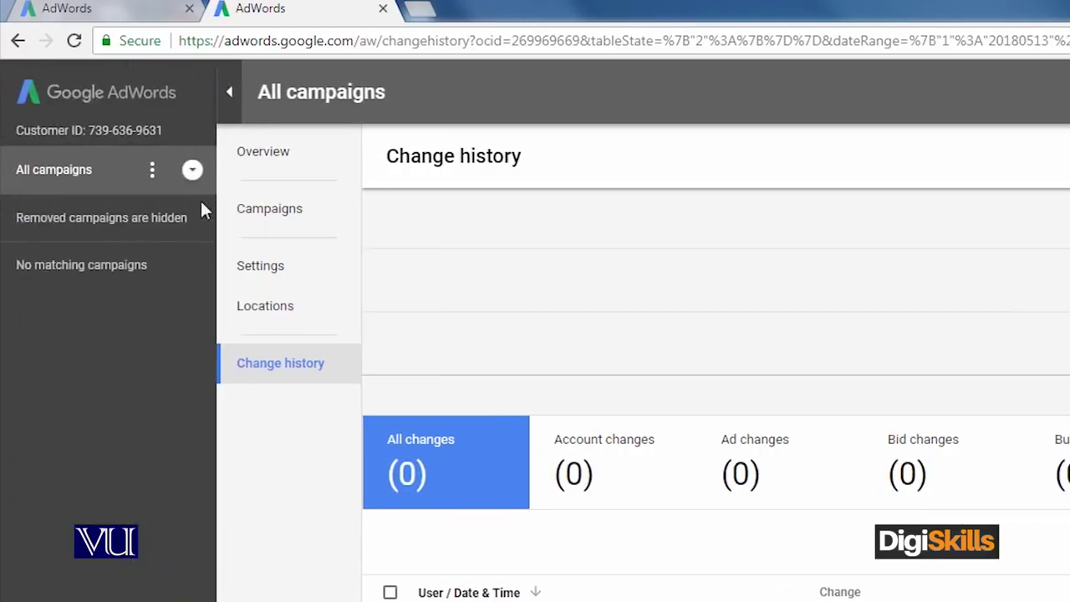
pyautogui.moveTo(596, 457)
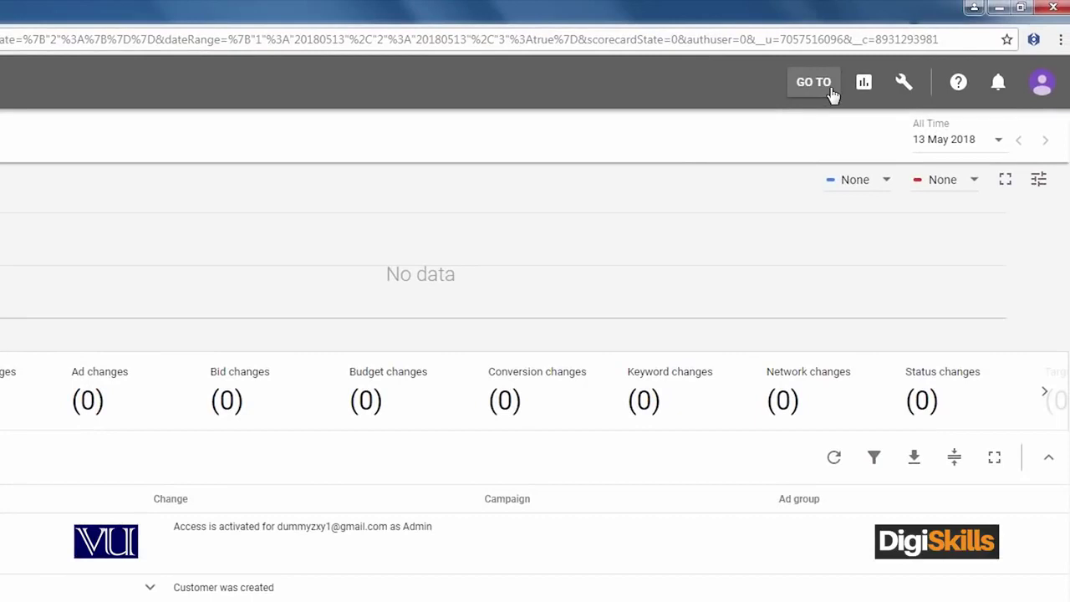
pyautogui.click(814, 83)
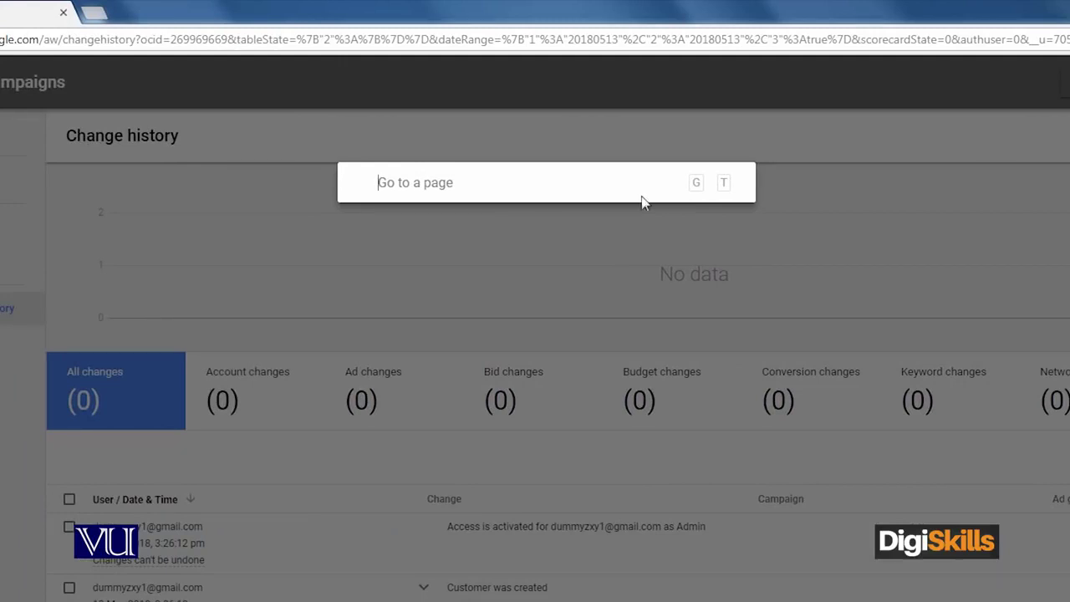
pyautogui.click(840, 207)
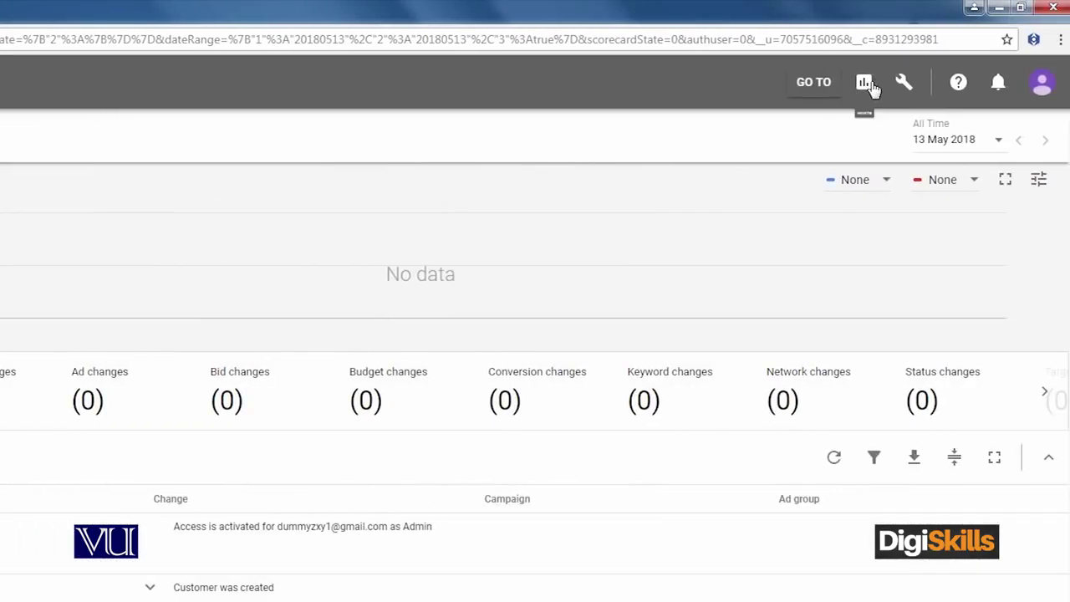
# Examine the reporting options, including the Basic and Time categories of the predefined reports
pyautogui.click(869, 85)
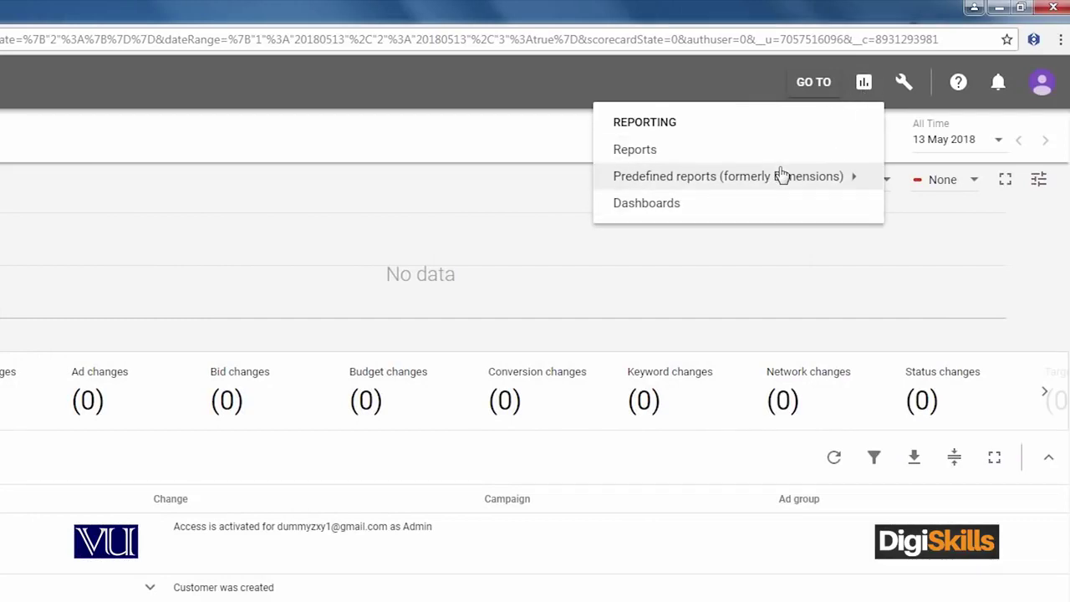
pyautogui.moveTo(792, 172)
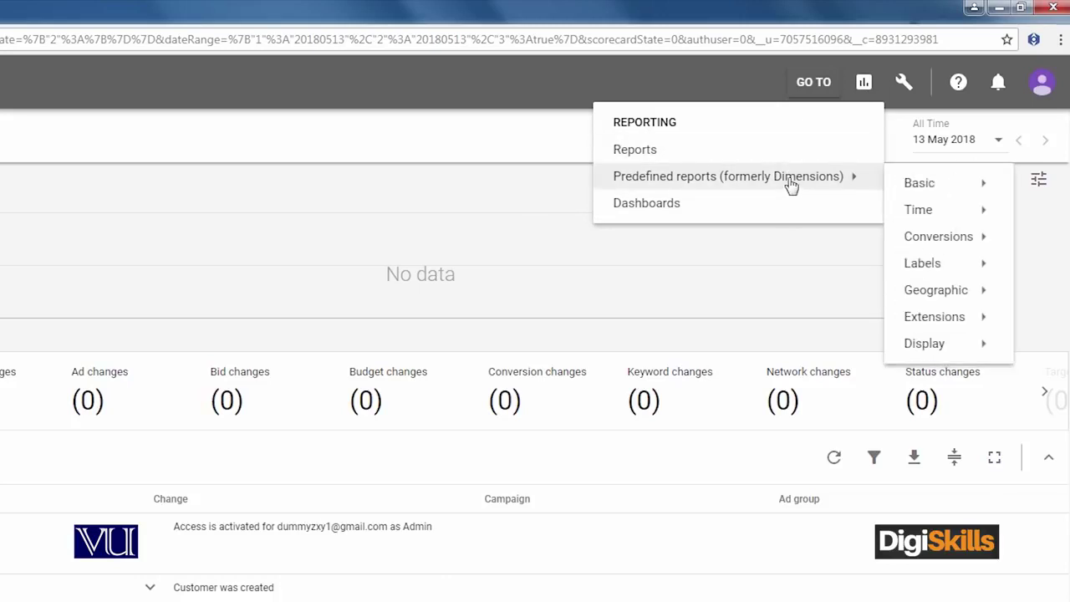
pyautogui.moveTo(929, 184)
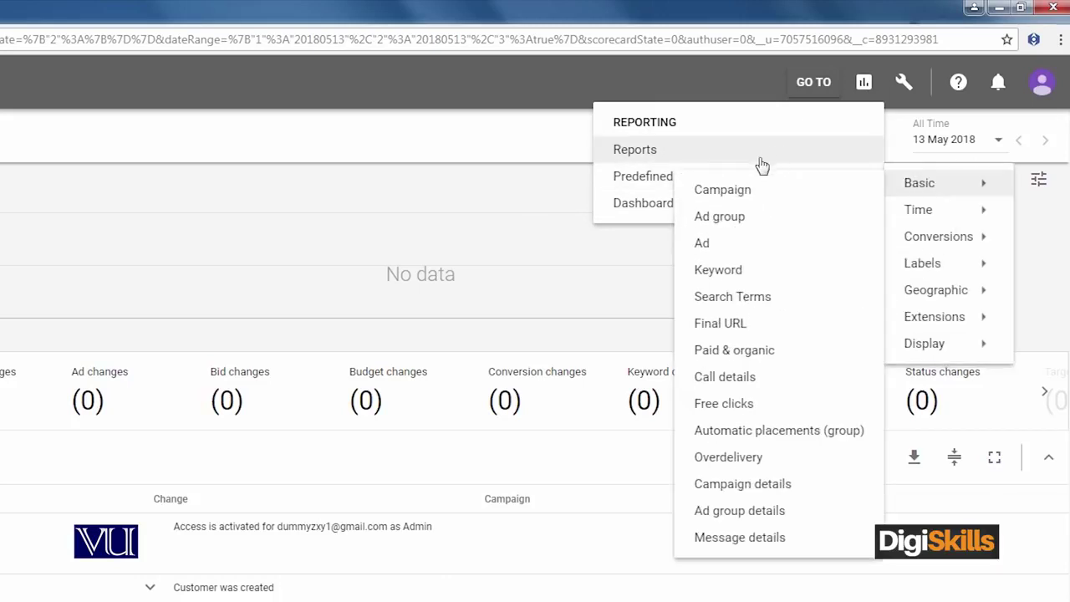
pyautogui.click(866, 82)
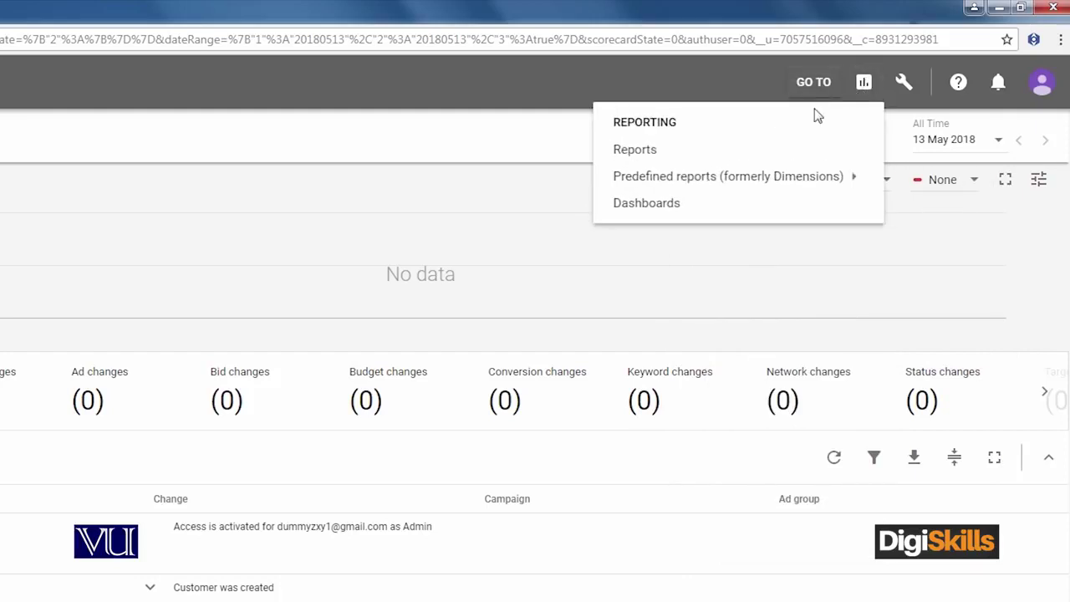
pyautogui.moveTo(795, 184)
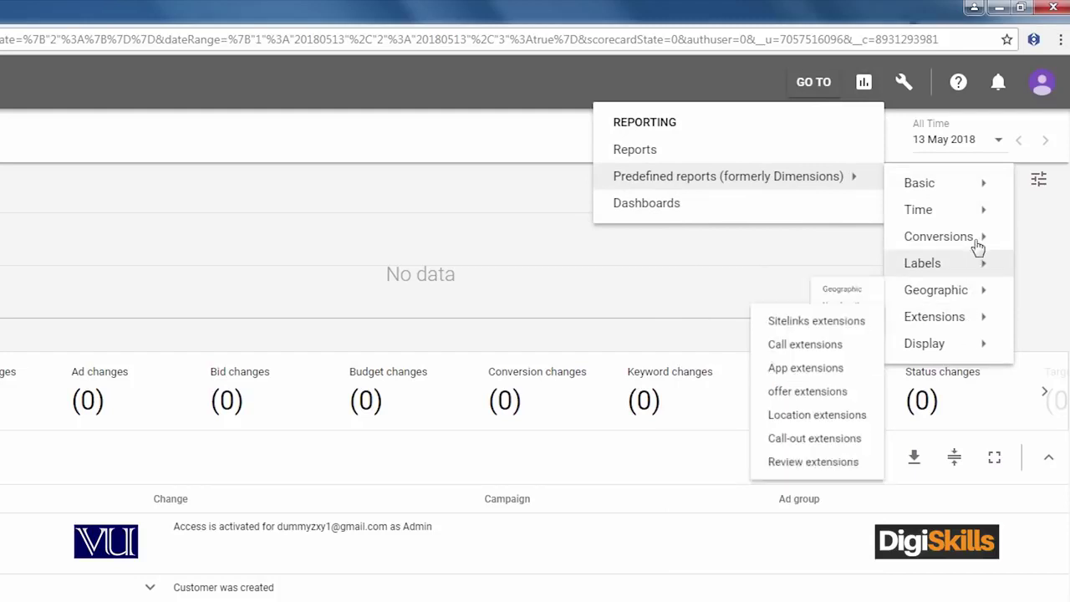
pyautogui.moveTo(977, 224)
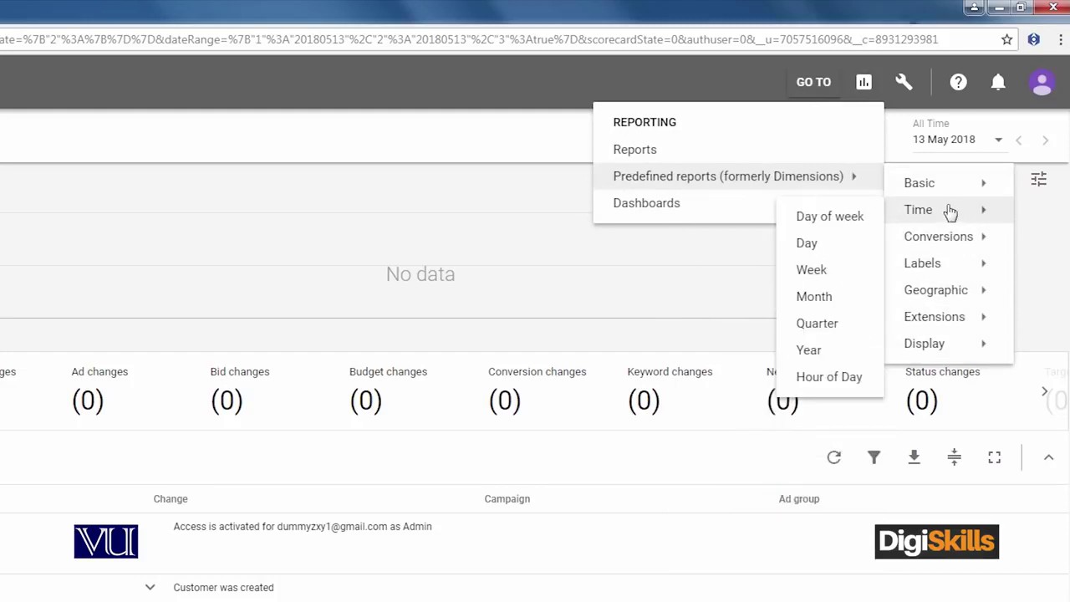
pyautogui.moveTo(911, 176)
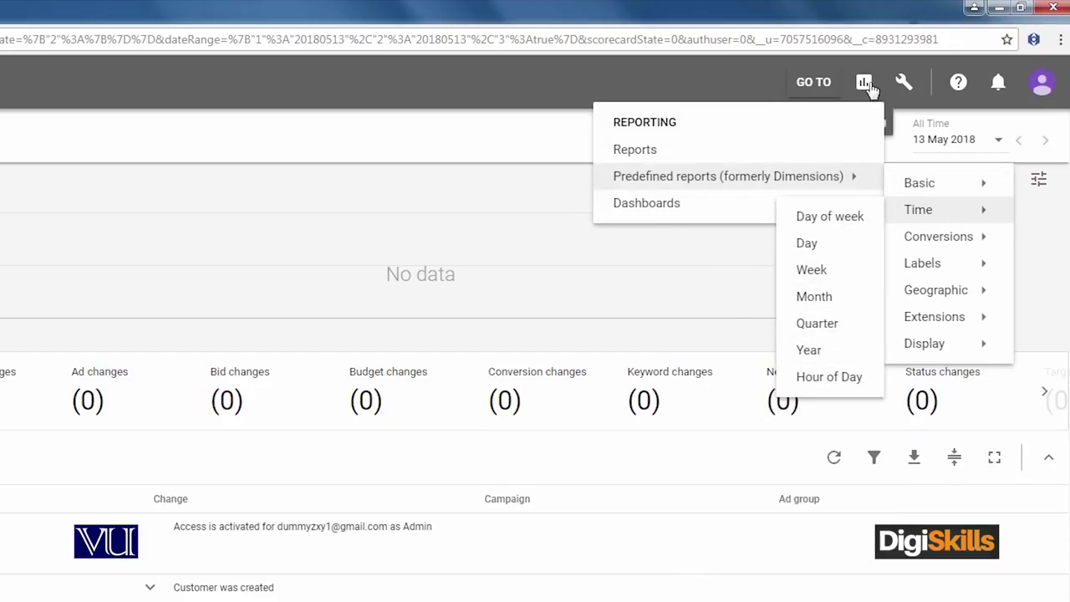
# Open Keyword Planner and get new keyword ideas for "marketing course"
pyautogui.click(903, 84)
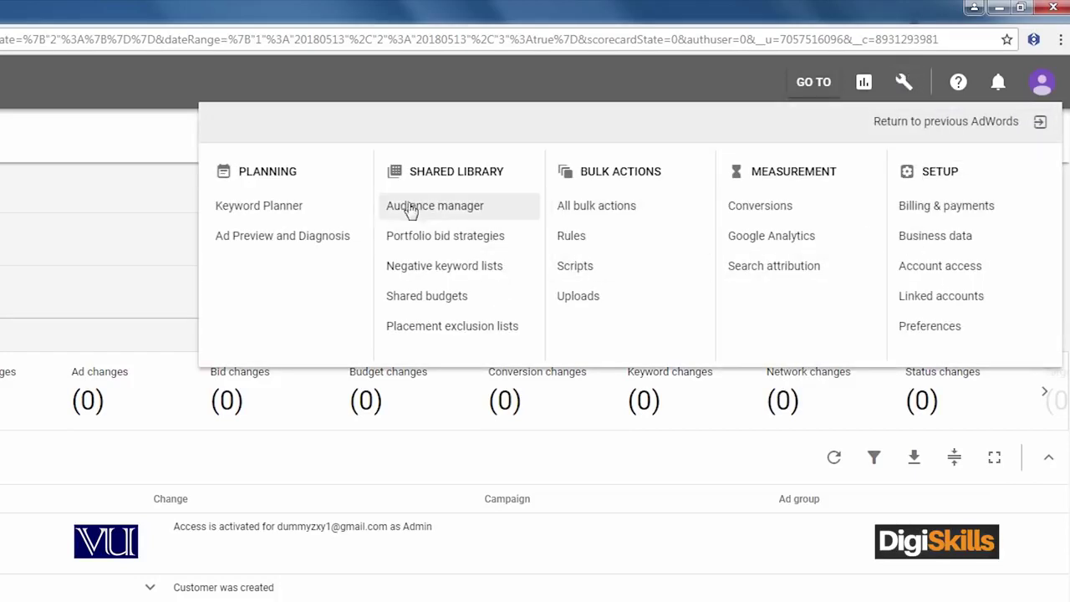
pyautogui.click(306, 205)
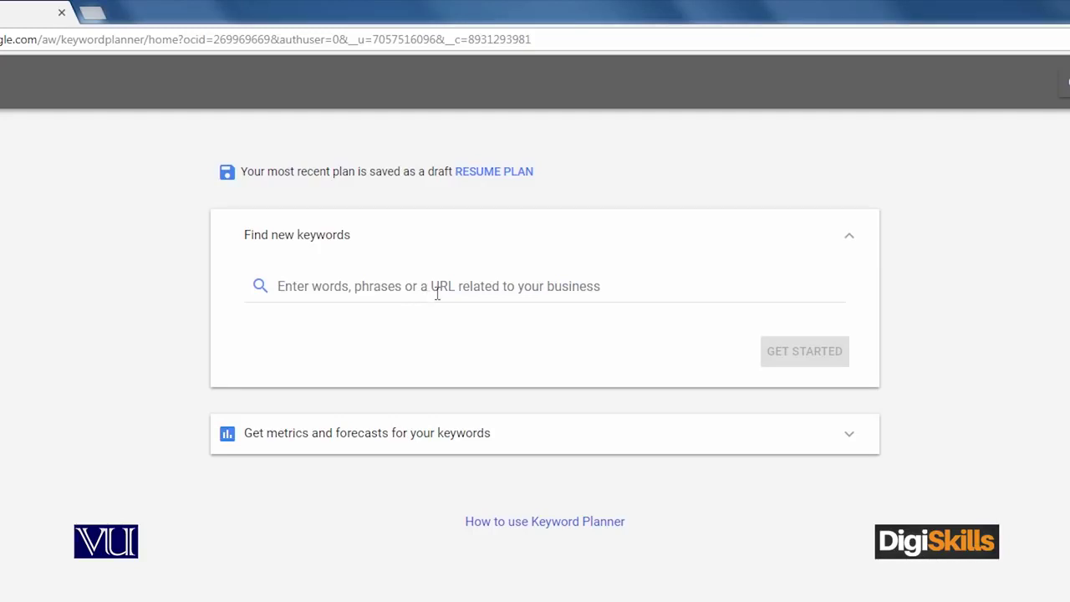
pyautogui.click(623, 286)
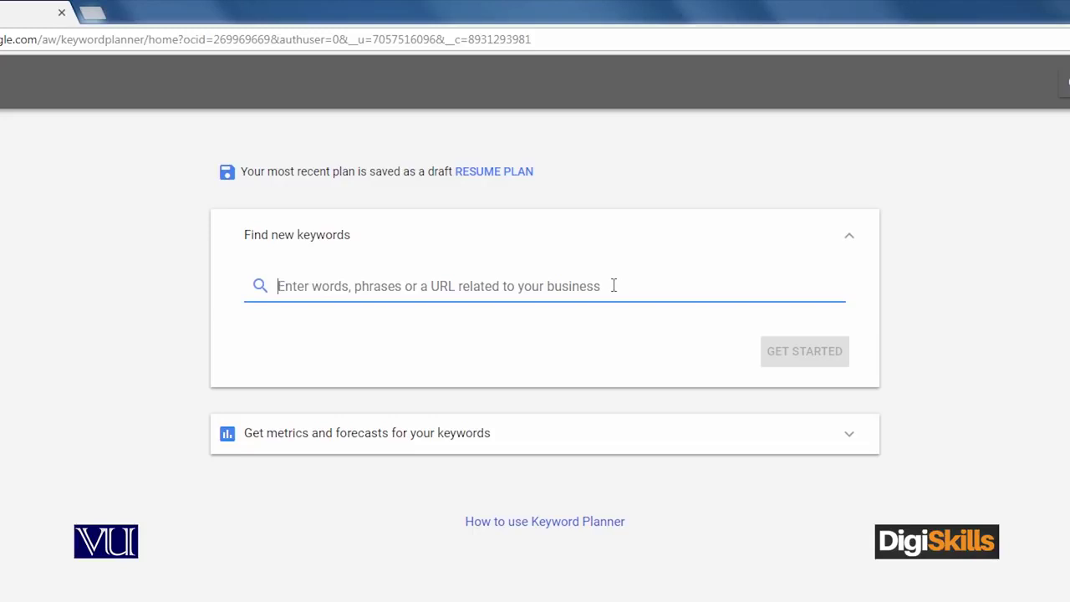
pyautogui.write('marketing course')
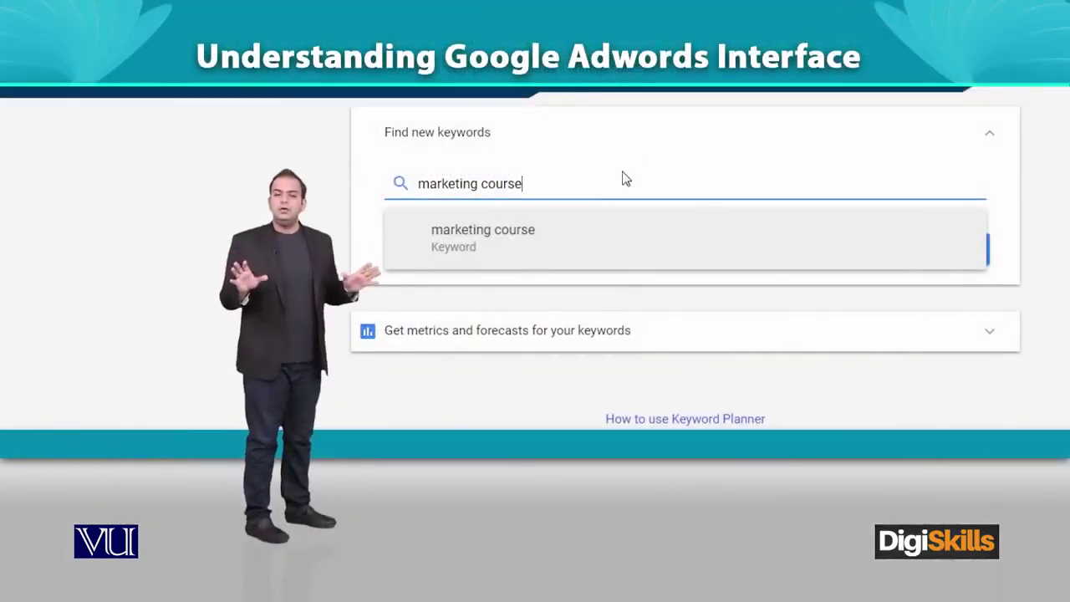
pyautogui.click(573, 241)
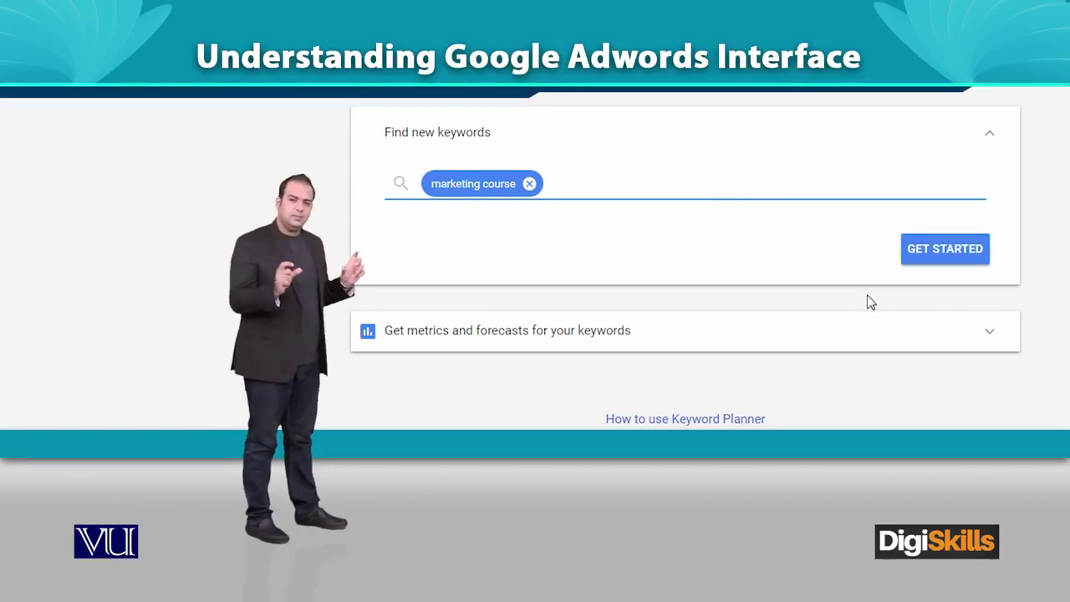
pyautogui.click(946, 251)
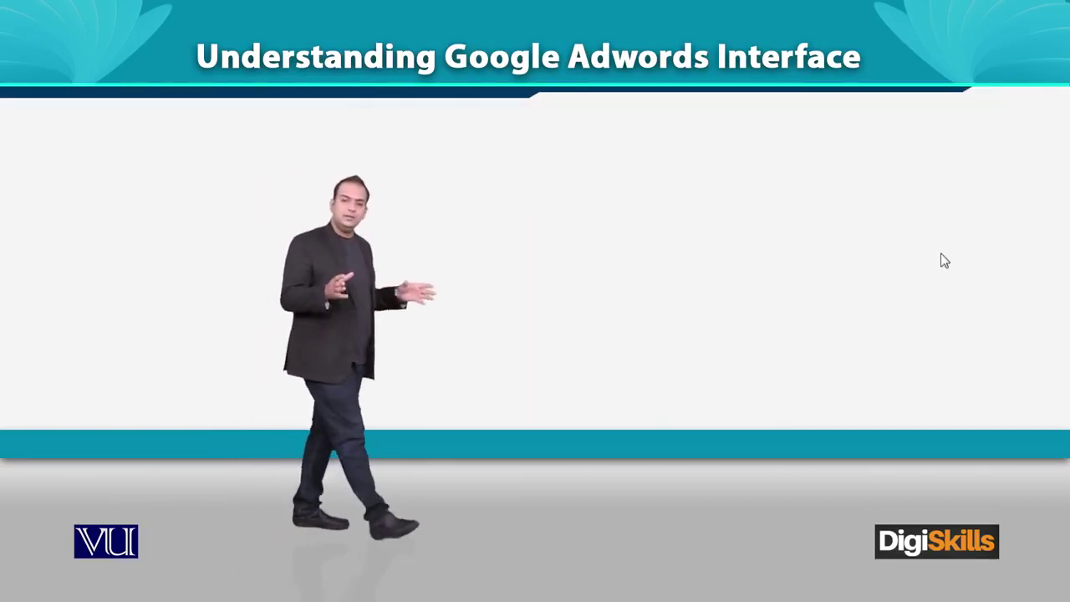
pyautogui.scroll(-3, 802, 276)
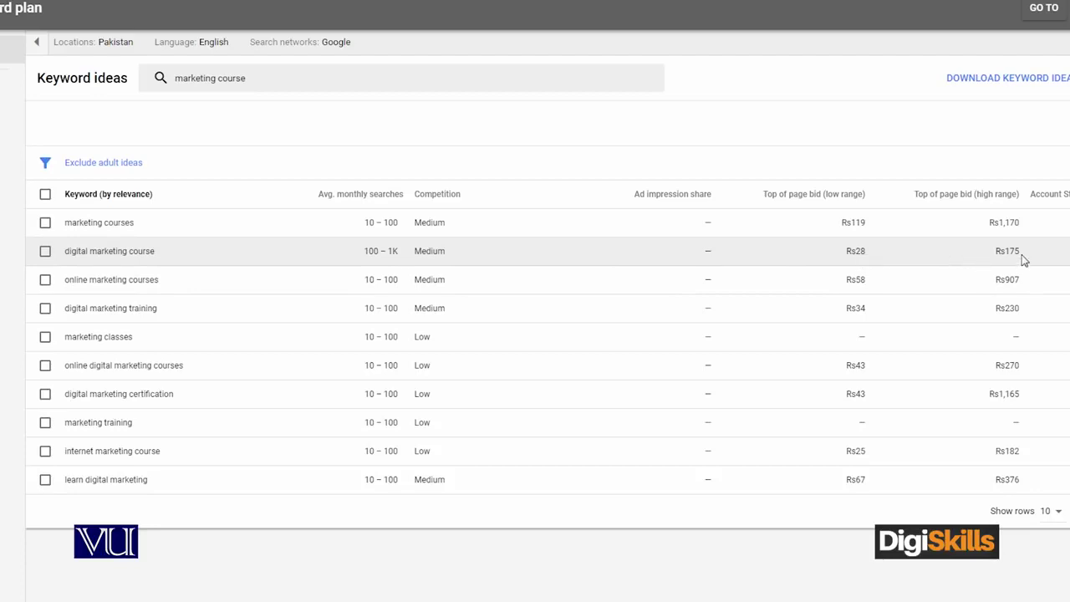
# Replace the keyword ideas search term with "hotels in lahore" and get its ideas
pyautogui.click(265, 83)
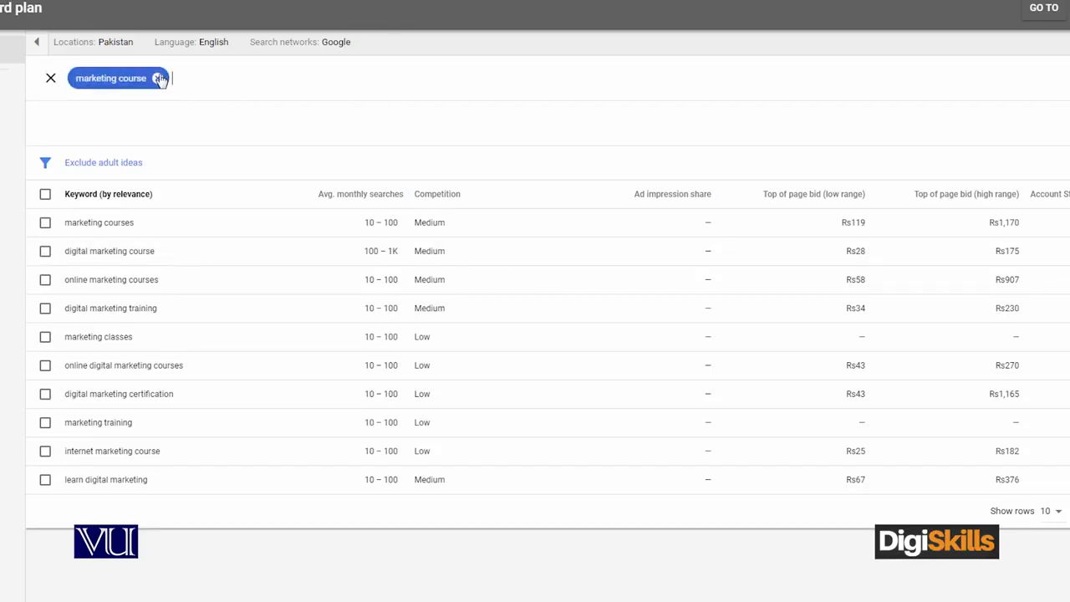
pyautogui.click(160, 77)
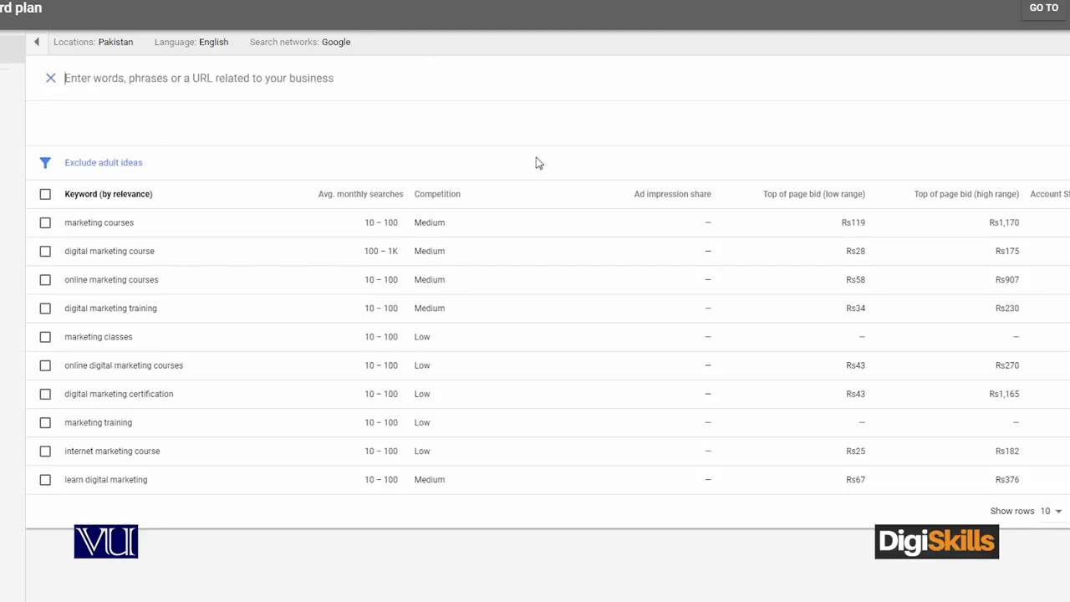
pyautogui.write('hotels in lahore')
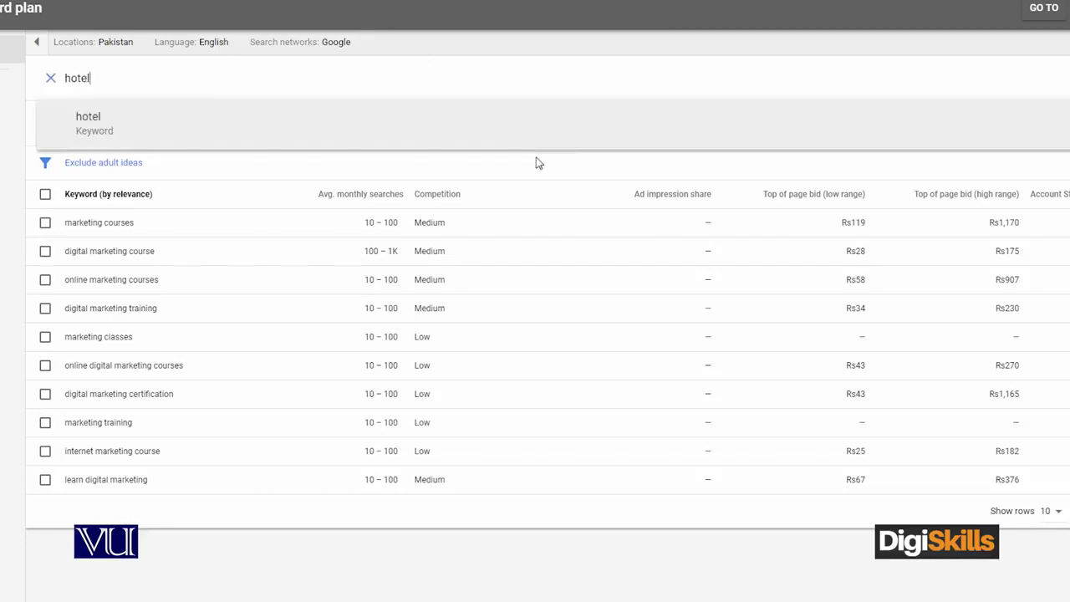
pyautogui.click(535, 124)
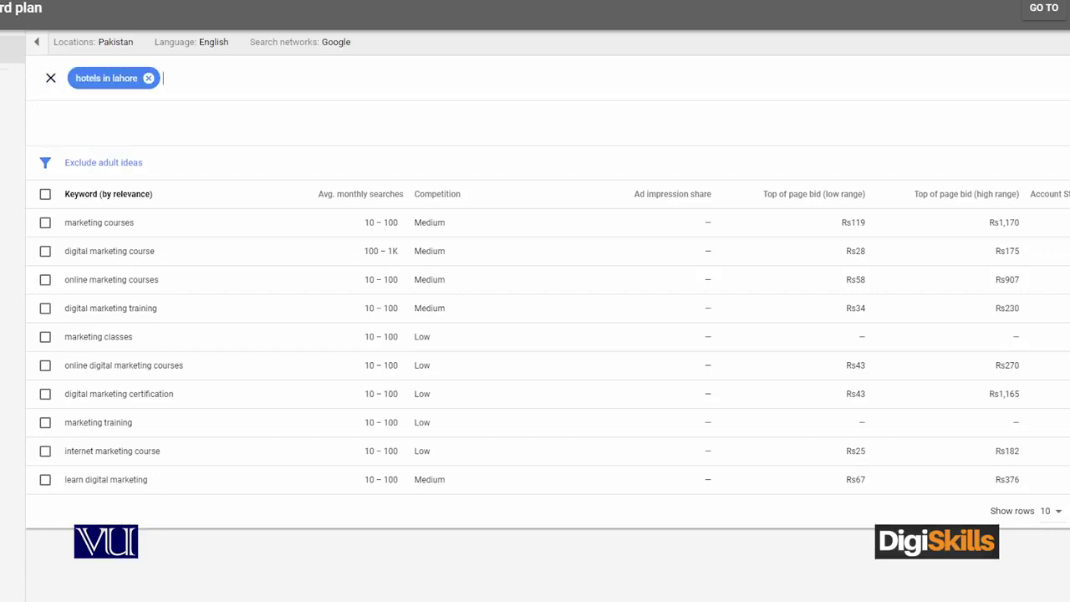
pyautogui.click(1020, 106)
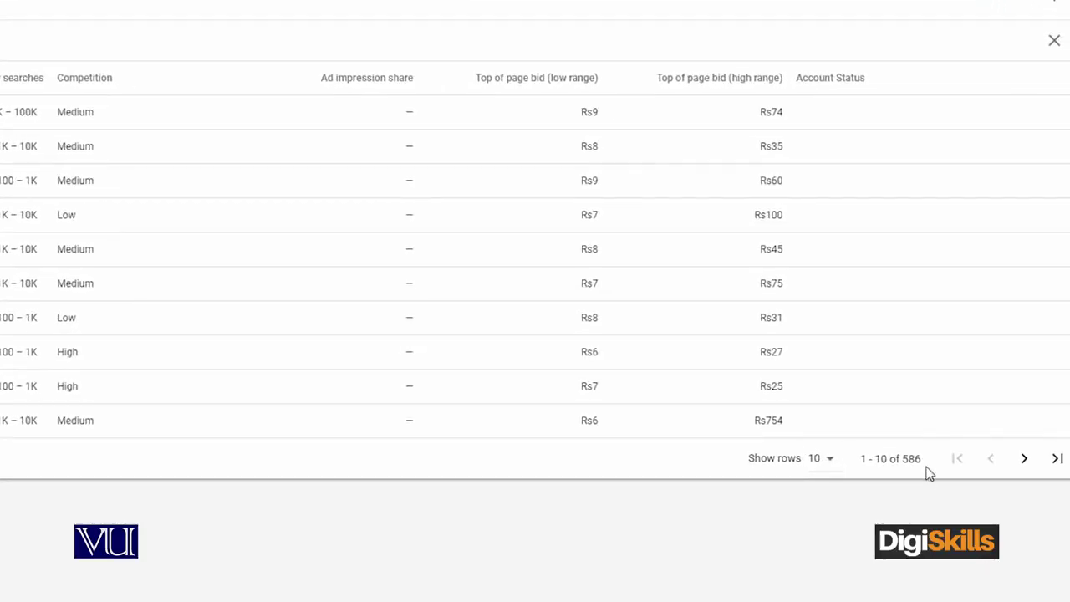
# Highlight the total number of keyword ideas beneath the results table
pyautogui.moveTo(925, 465); pyautogui.dragTo(877, 463)
pyautogui.click(860, 465)
pyautogui.tripleClick(861, 462)
pyautogui.click(864, 458)
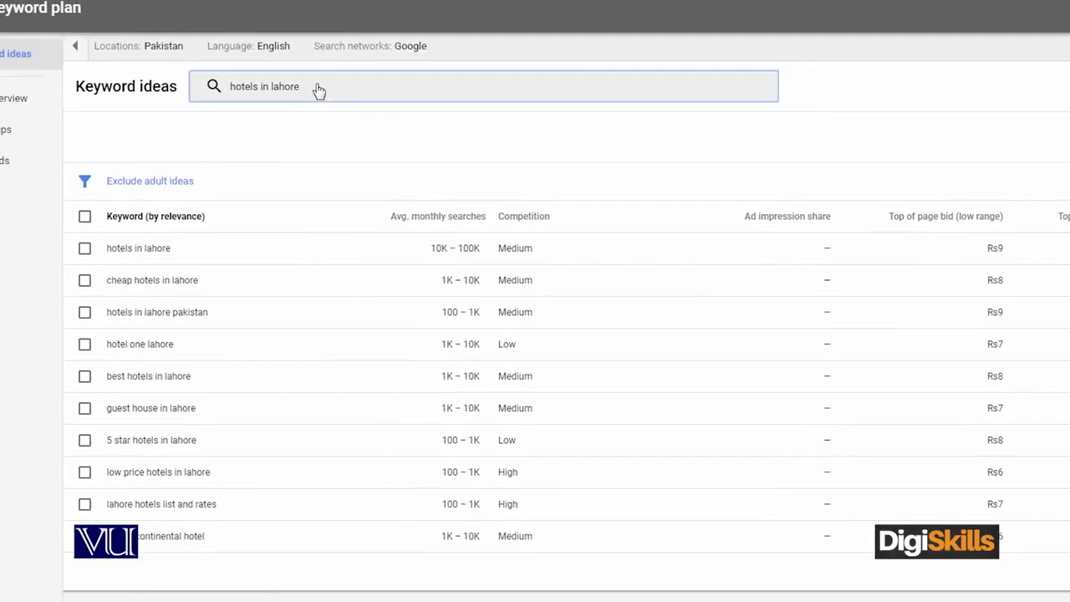
# Search for keyword ideas for "hotels in dubai" in place of the existing search term
pyautogui.click(316, 92)
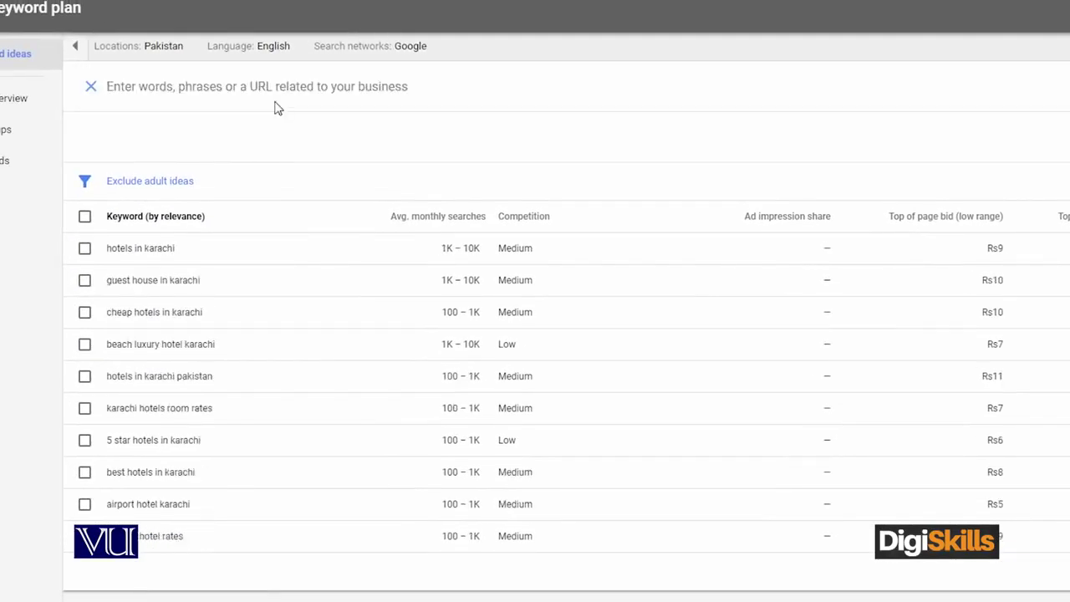
pyautogui.write('hotels in dub')
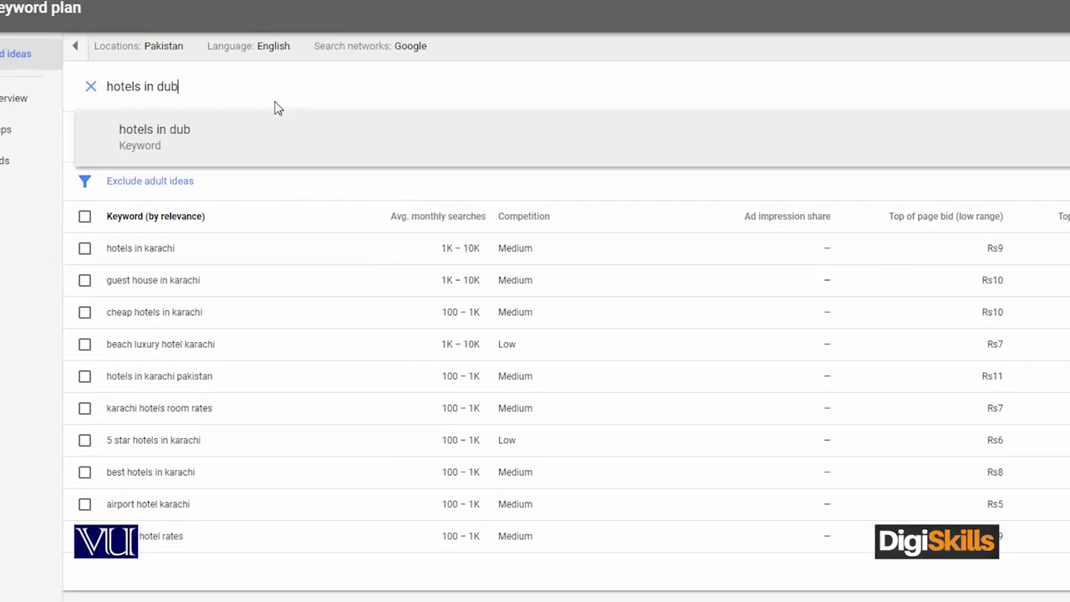
pyautogui.write('ai')
pyautogui.press('Return')
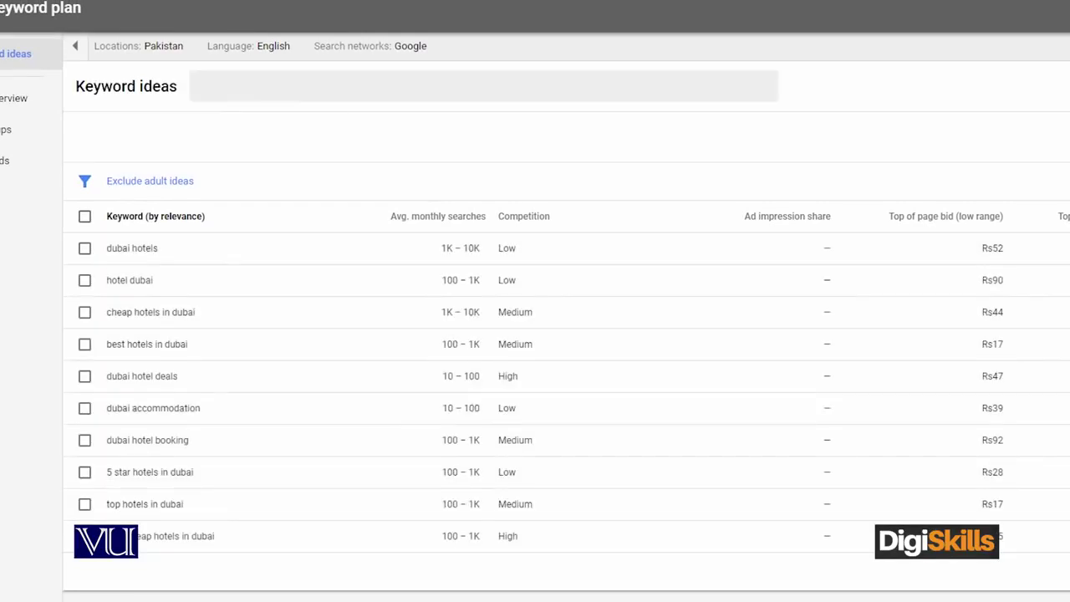